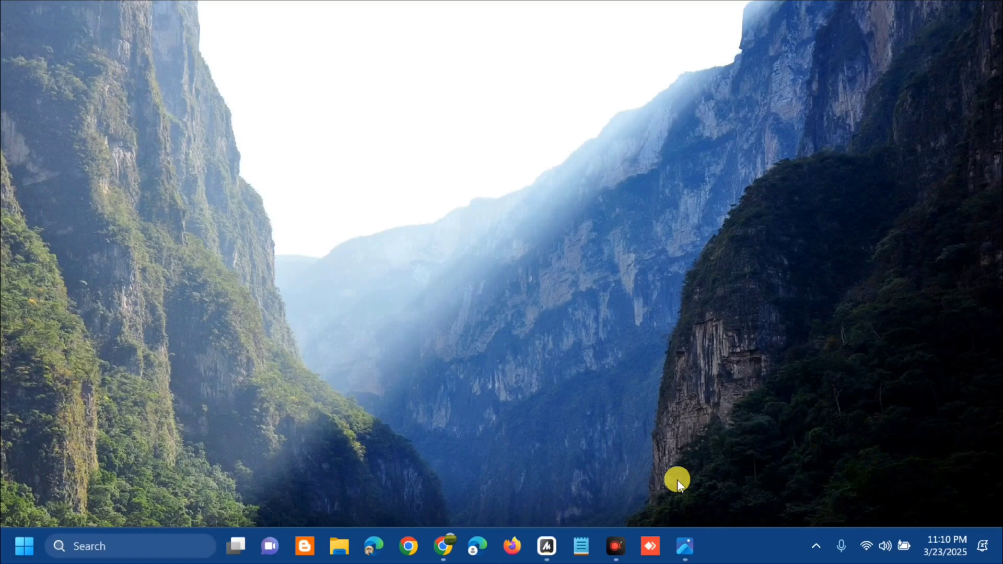
Step: Search the Start menu for REGISTRY and run Registry Editor as administrator
left_click(682, 552)
left_click(25, 548)
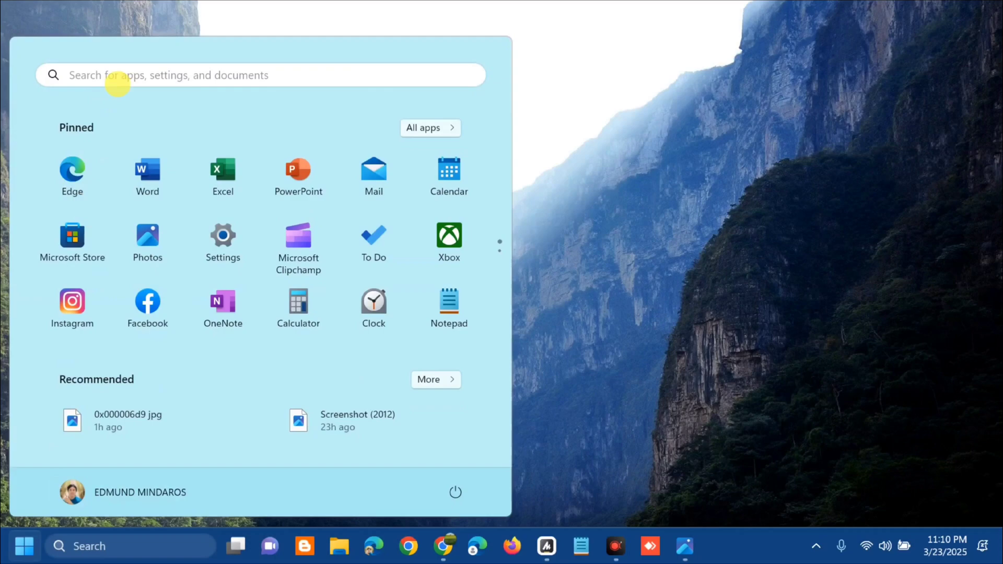
left_click(121, 79)
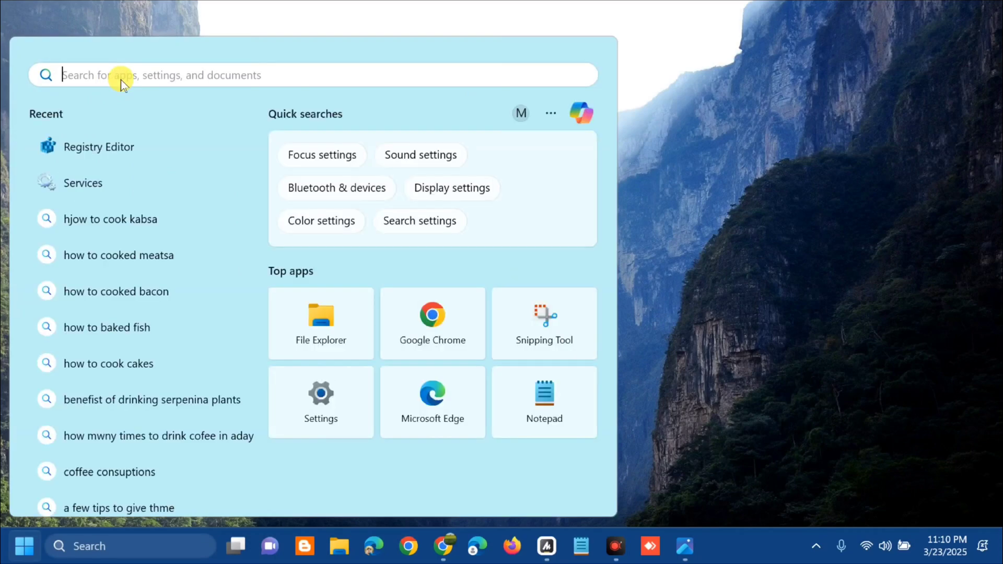
type("REGISTRY")
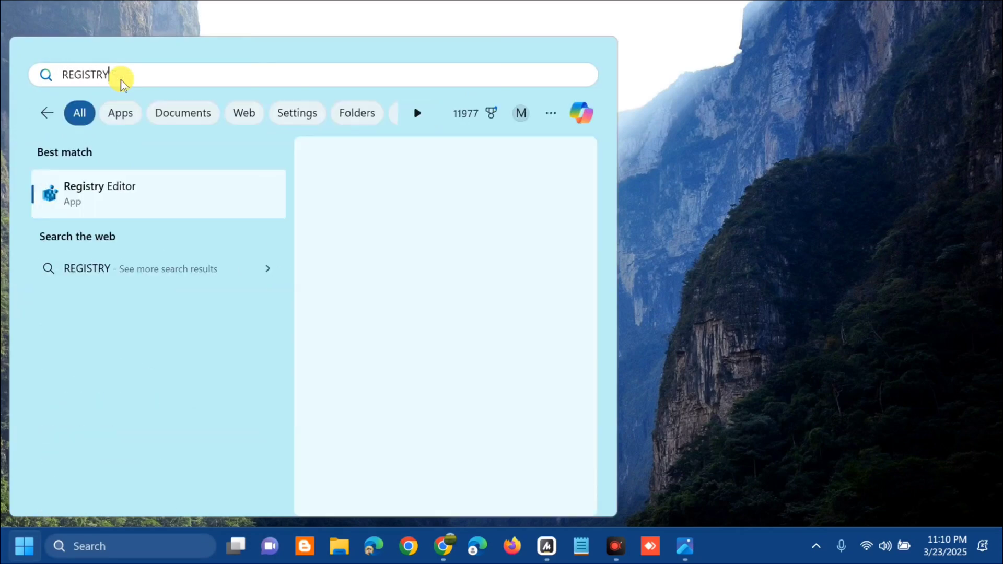
left_click(173, 192)
right_click(174, 195)
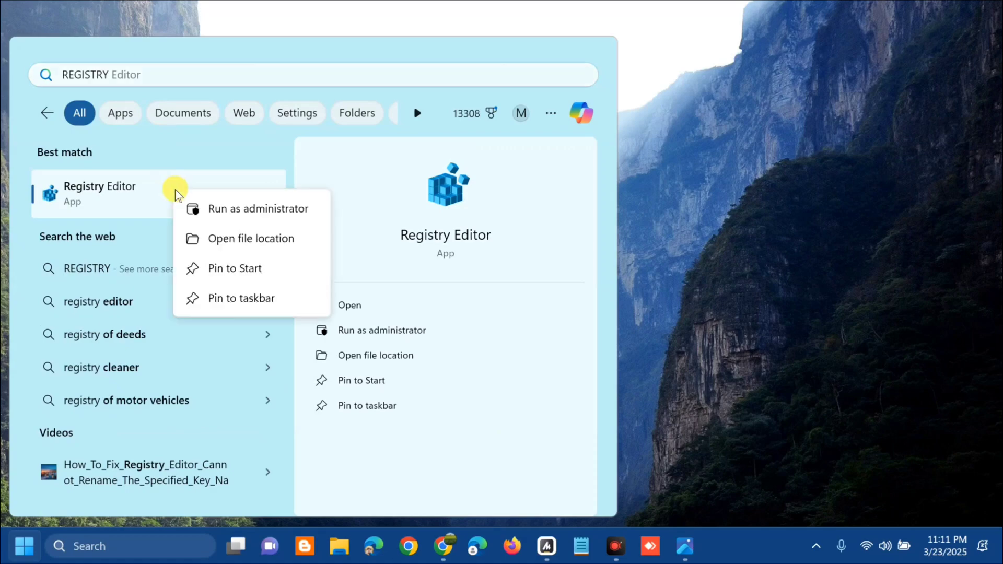
left_click(259, 211)
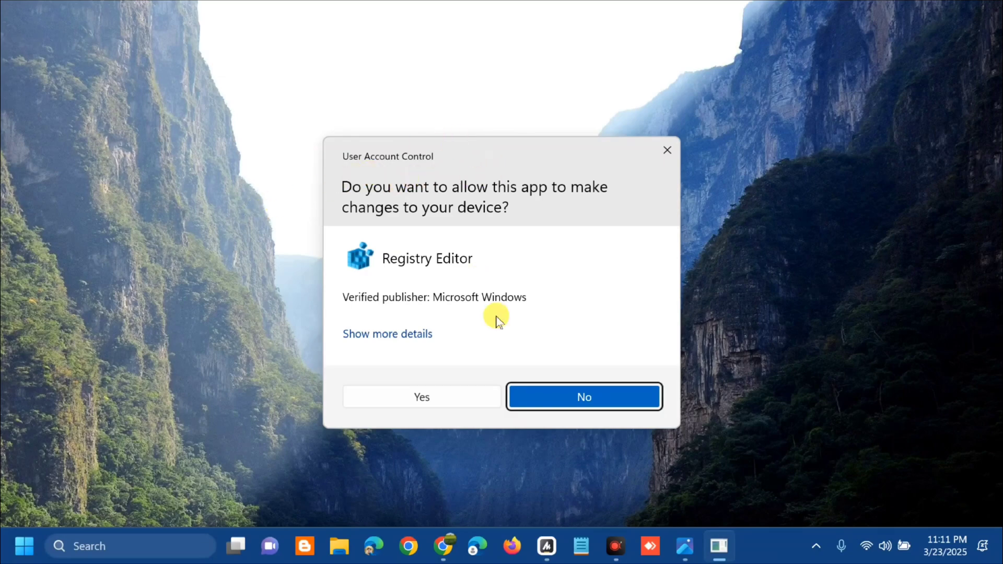
Step: Approve the User Account Control prompt so Registry Editor opens elevated
left_click(432, 398)
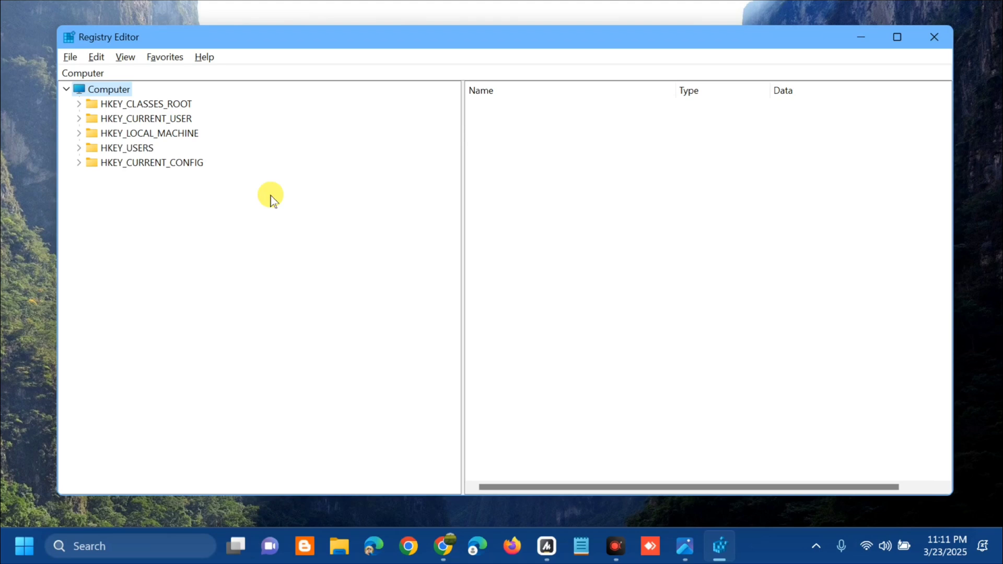
left_click(69, 57)
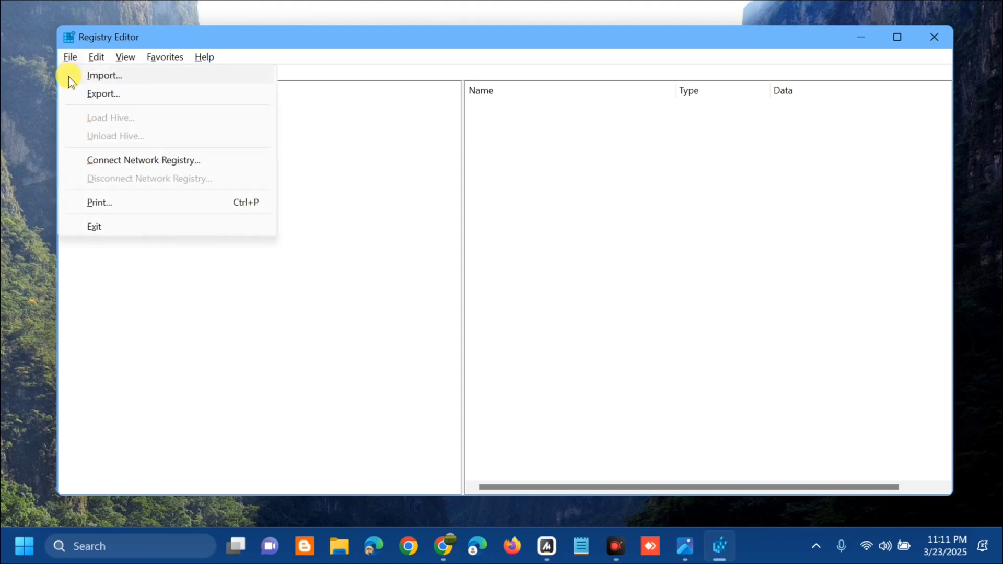
left_click(90, 94)
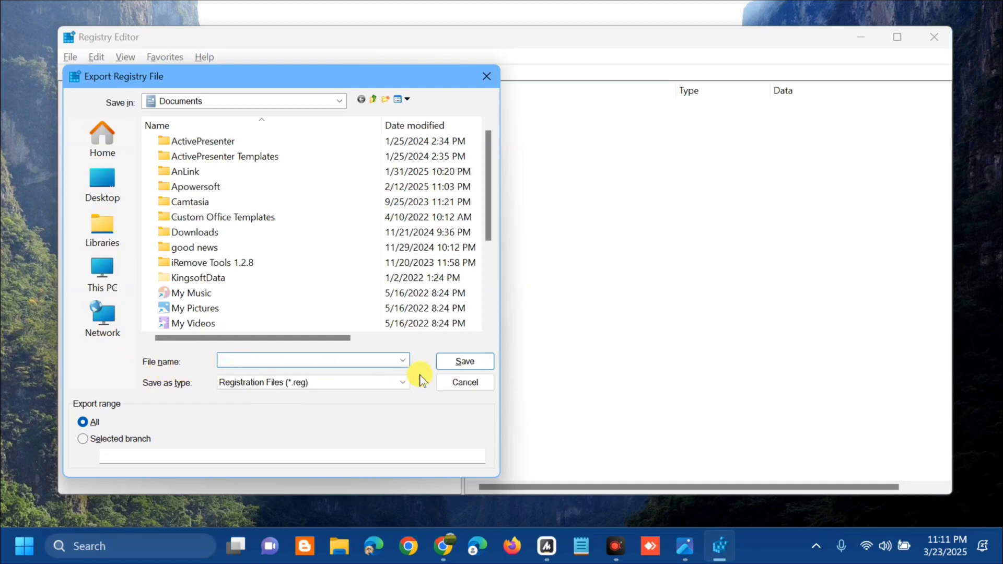
left_click(462, 385)
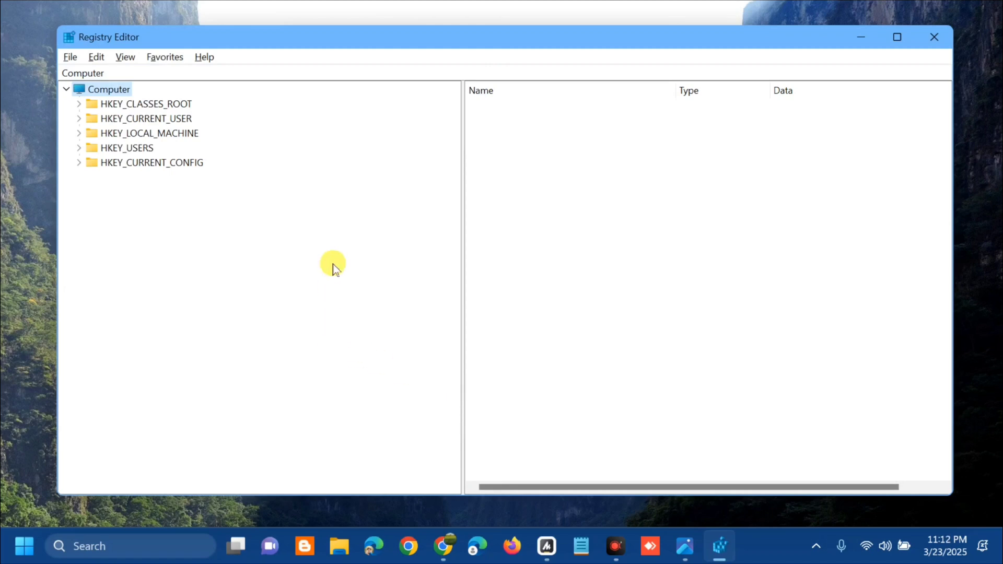
left_click(72, 59)
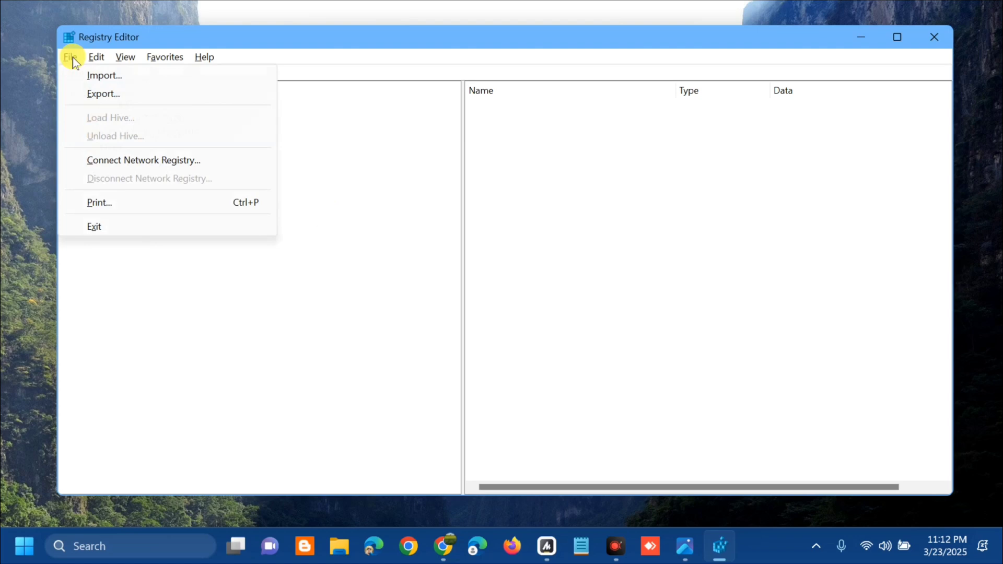
left_click(89, 76)
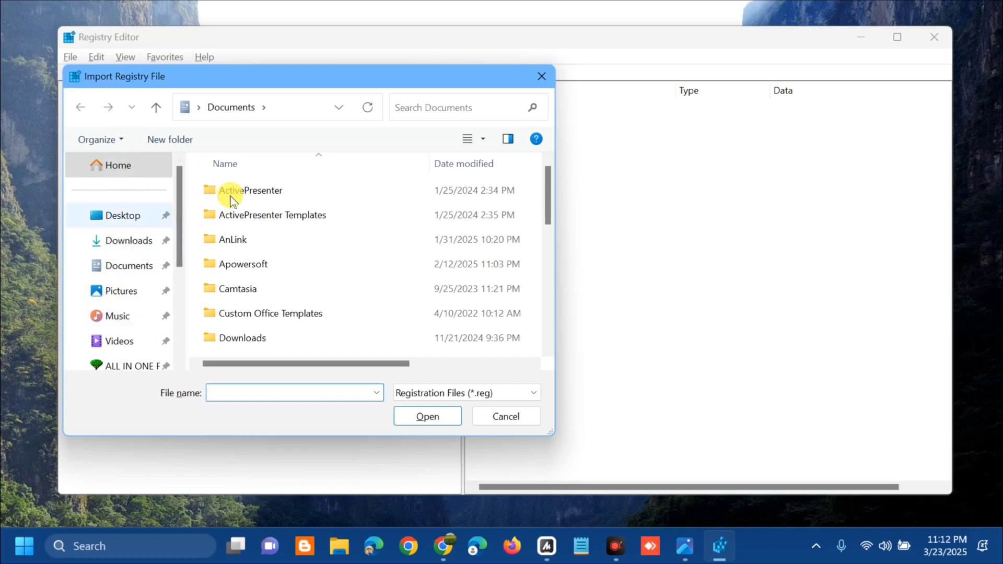
left_click(516, 419)
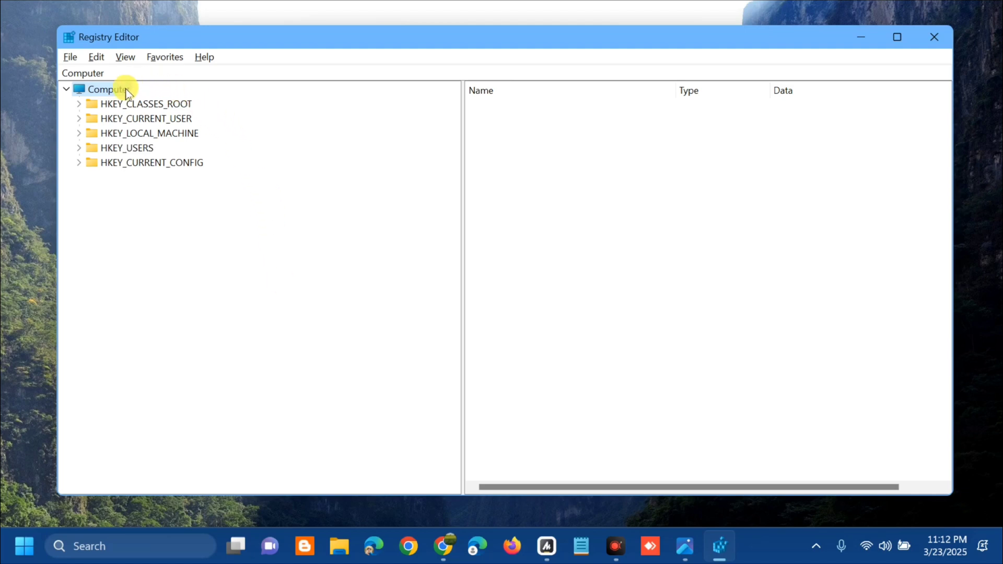
Step: Expand HKEY_LOCAL_MACHINE\SYSTEM\CurrentControlSet and open the Control key to list its values
double_click(115, 135)
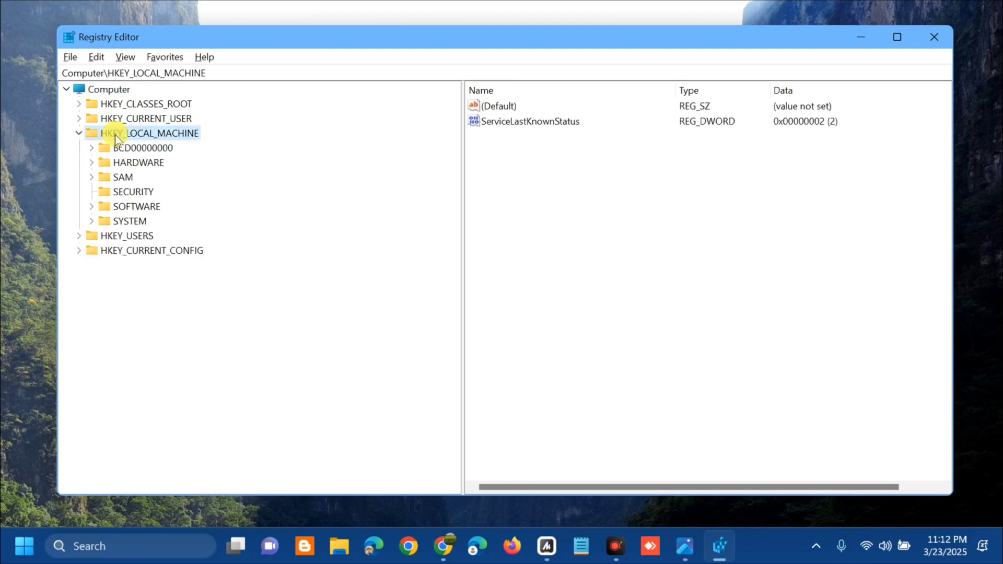
double_click(123, 222)
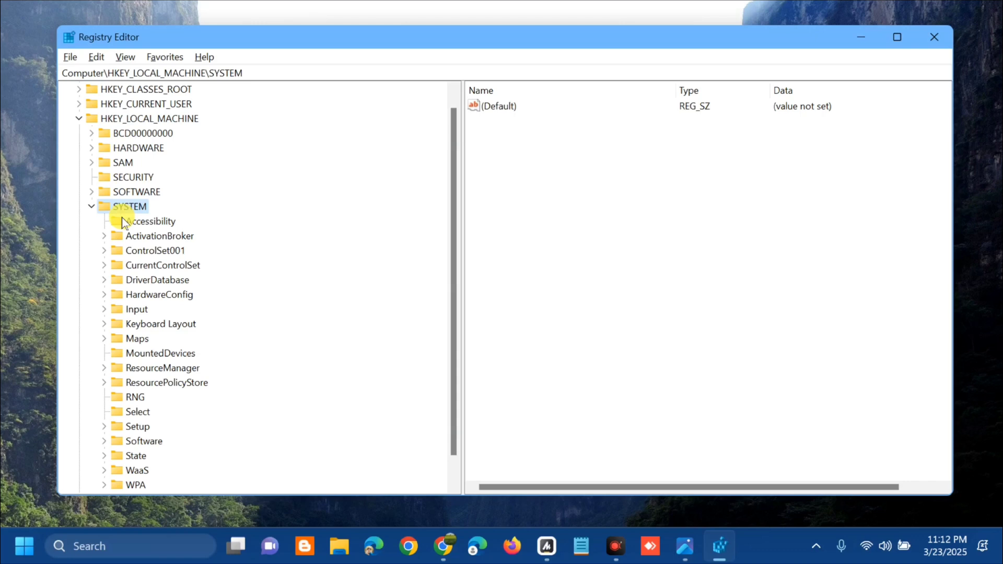
double_click(155, 265)
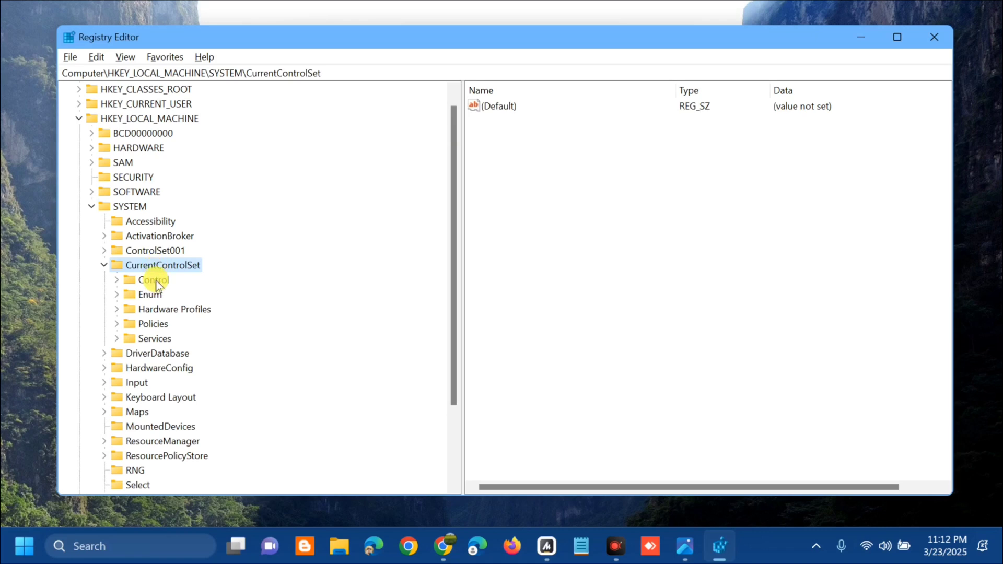
double_click(156, 281)
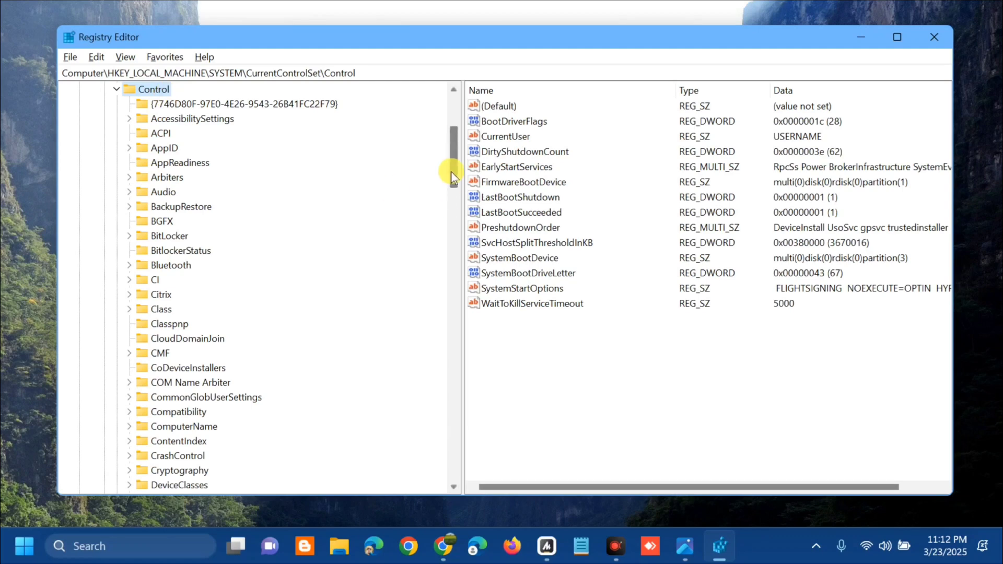
left_click_drag(452, 178, 428, 376)
scroll(193, 197, "down", 2)
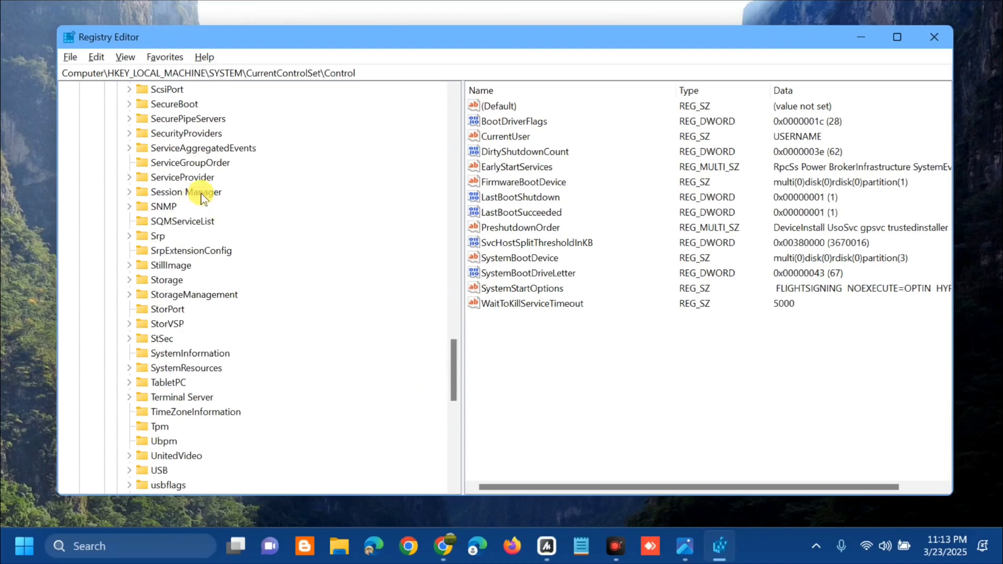
Step: Expand Session Manager under Control and select the Memory Management key to show its values
double_click(201, 193)
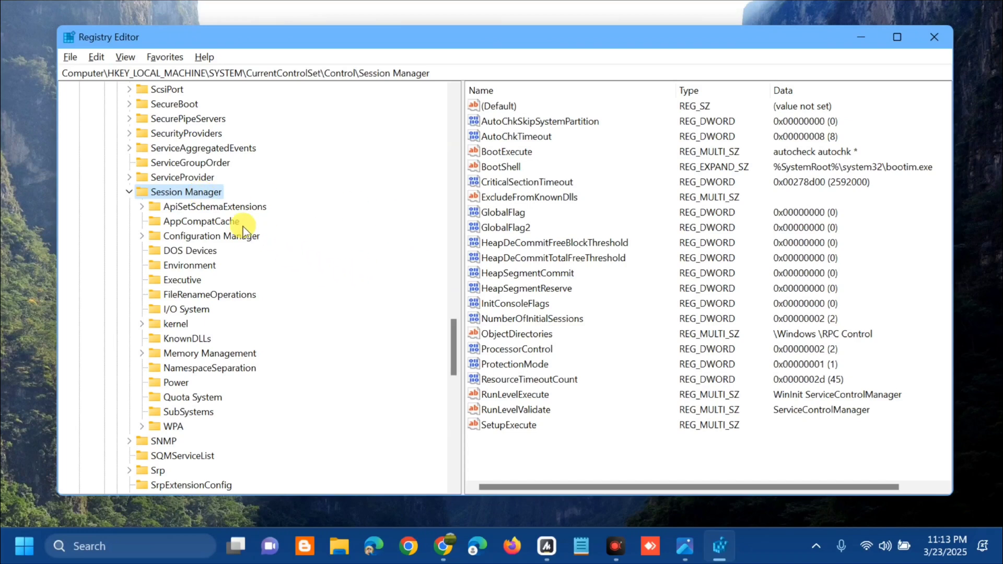
left_click(202, 355)
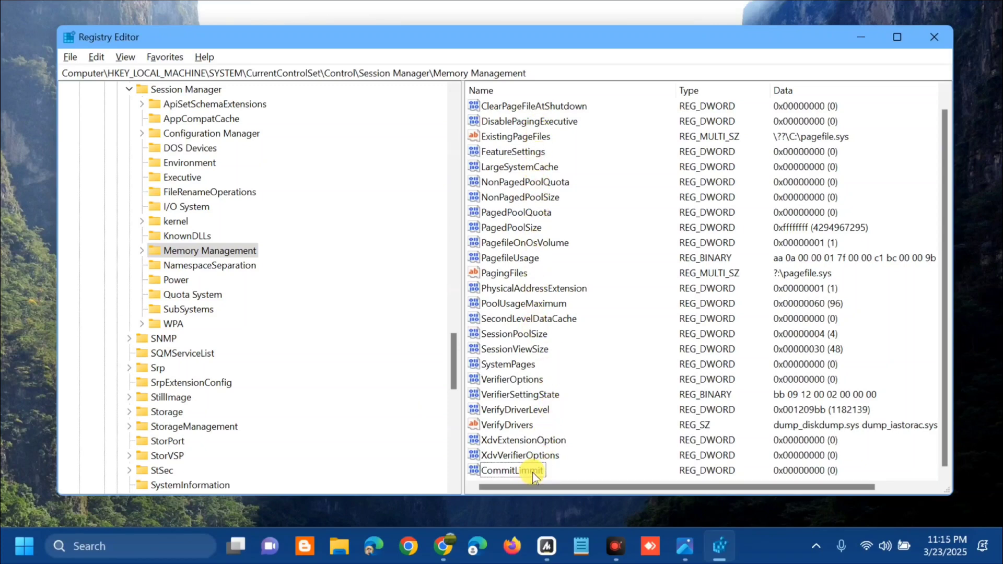
Step: Confirm the CommitLimmit name, delete that value after confirming, and minimize Registry Editor
key("Return")
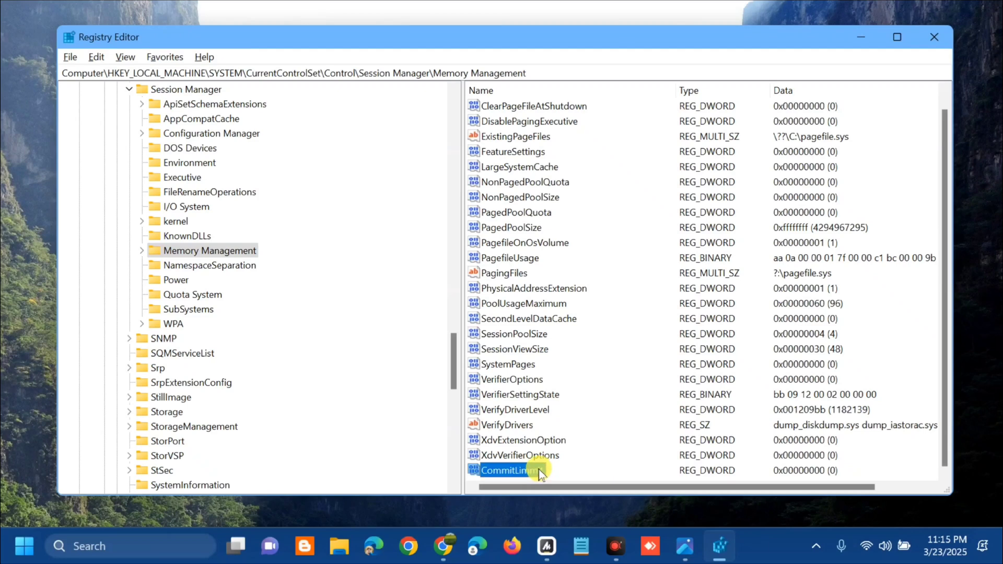
right_click(539, 471)
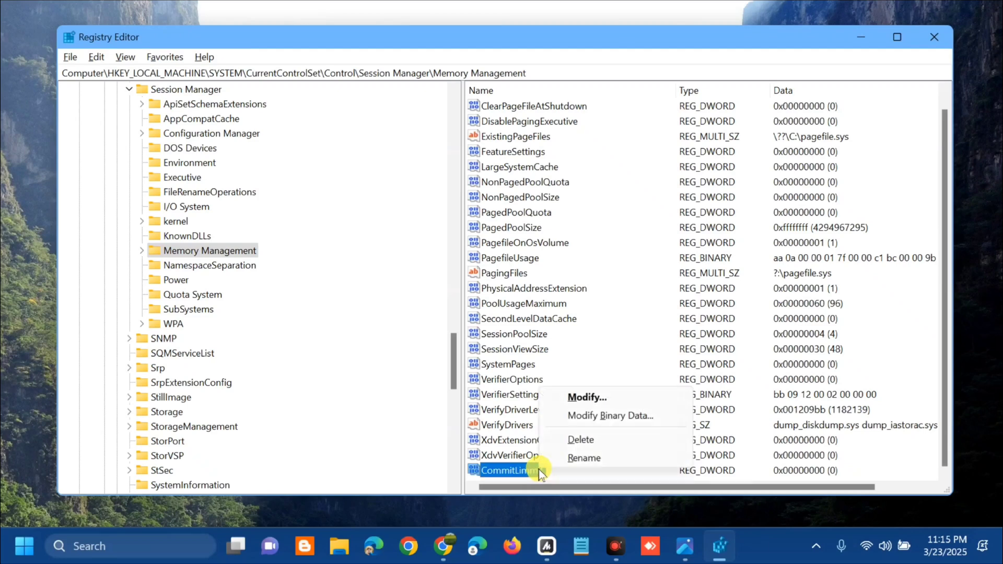
left_click(582, 440)
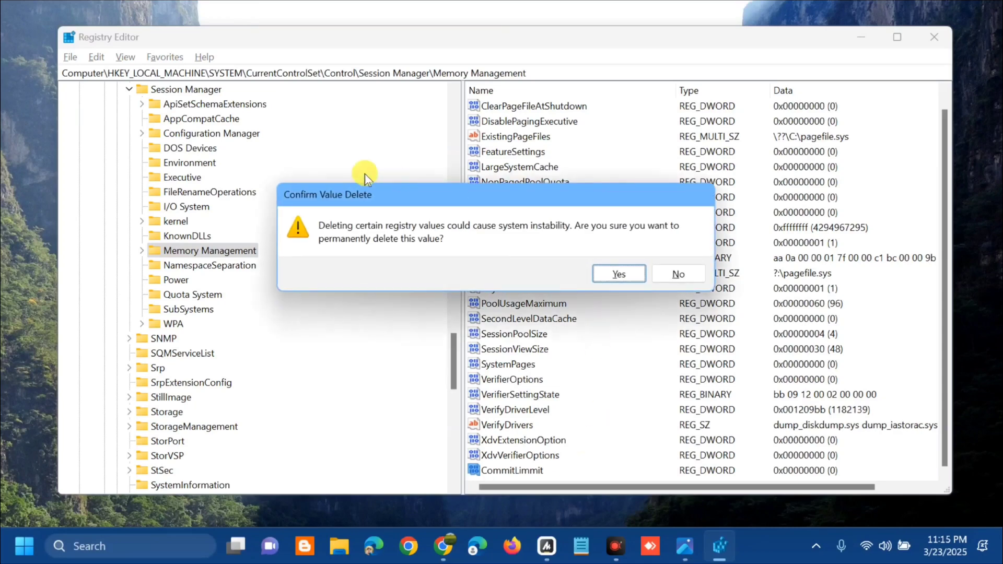
left_click(614, 275)
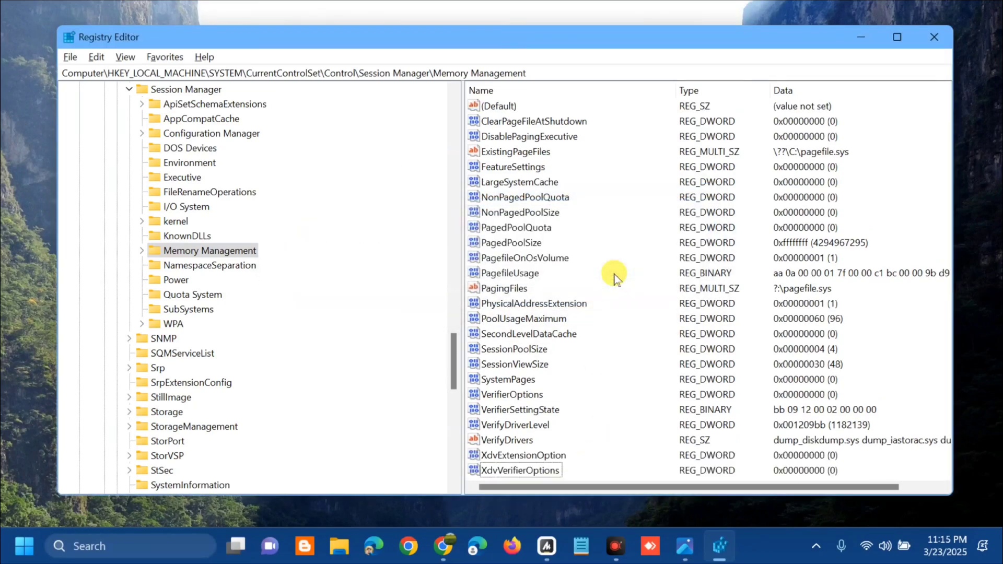
left_click(857, 40)
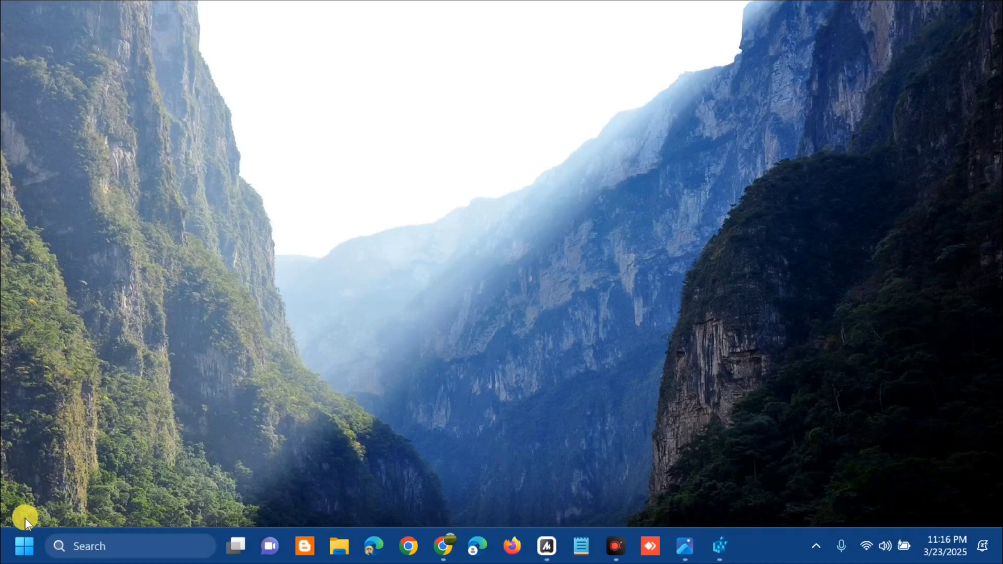
Step: Search Start for cmd and launch Command Prompt as administrator, approving the UAC prompt
left_click(24, 545)
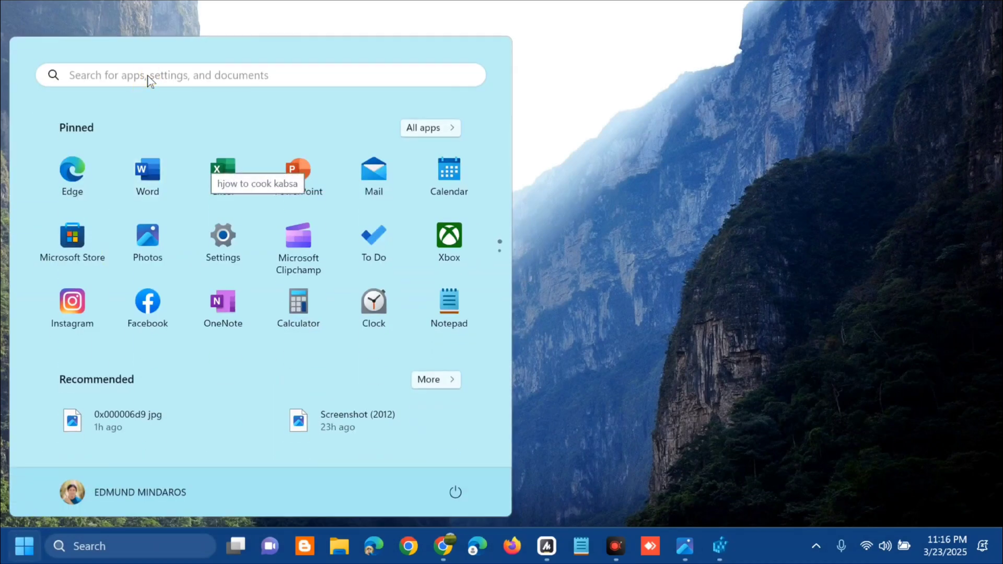
left_click(148, 74)
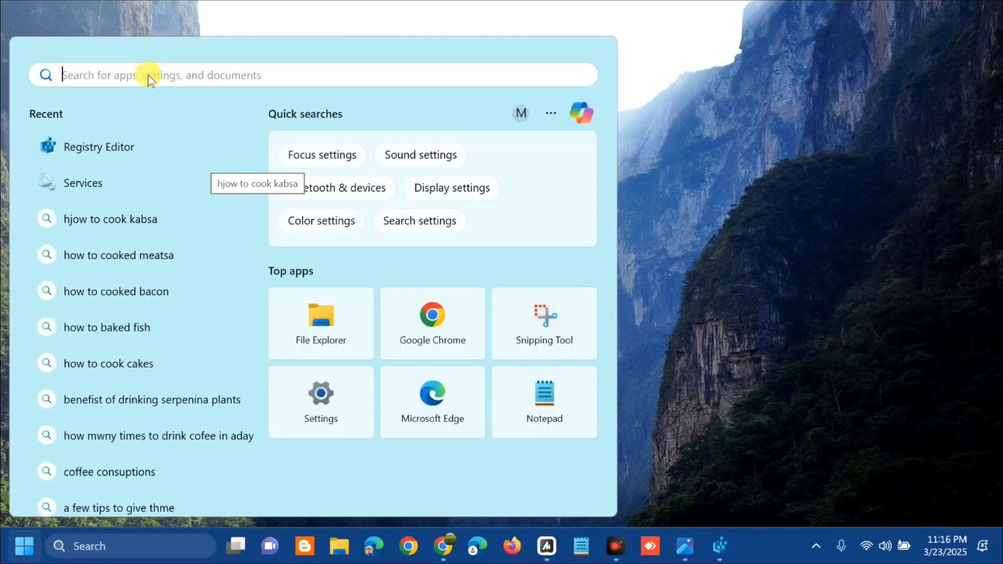
type("cmd")
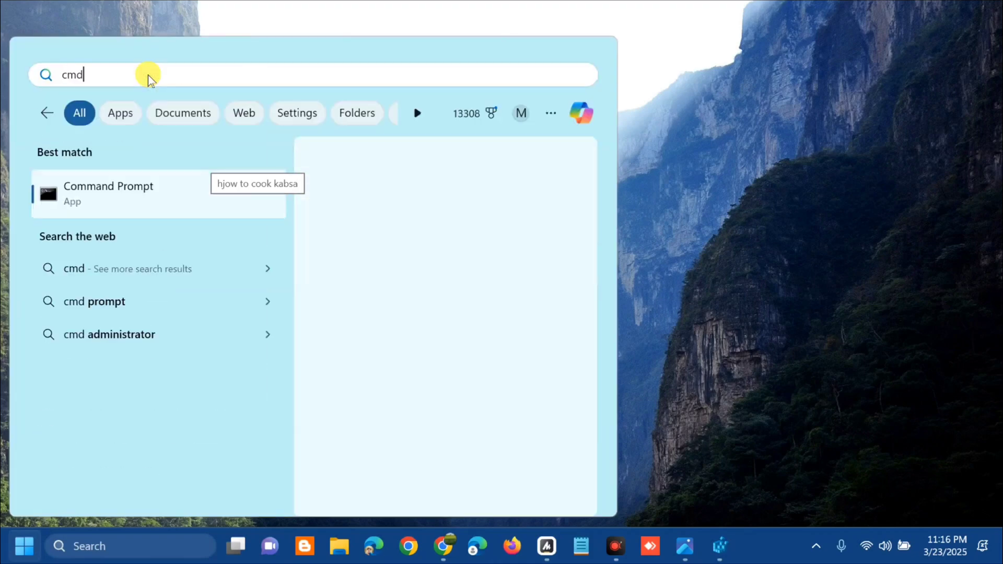
right_click(179, 195)
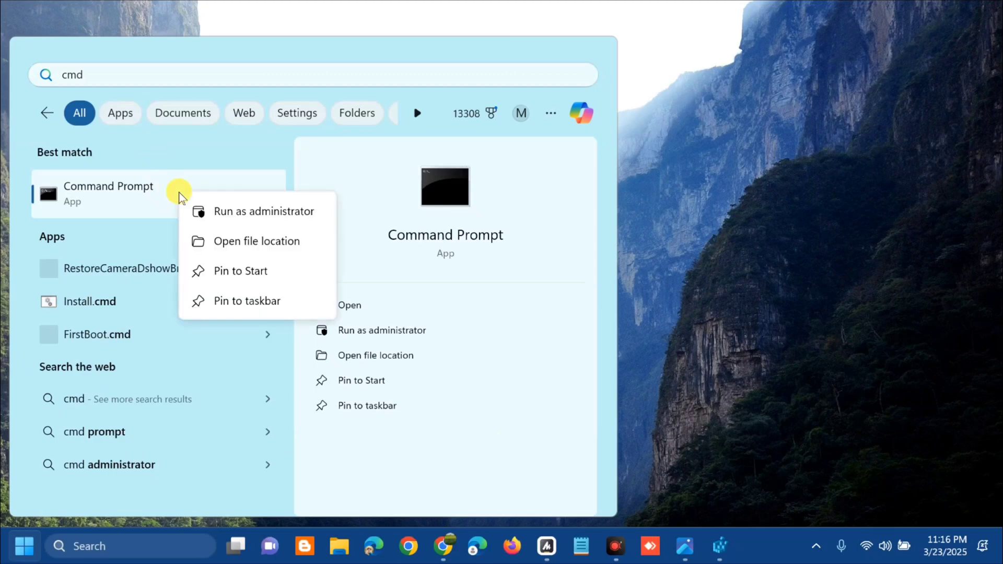
left_click(248, 212)
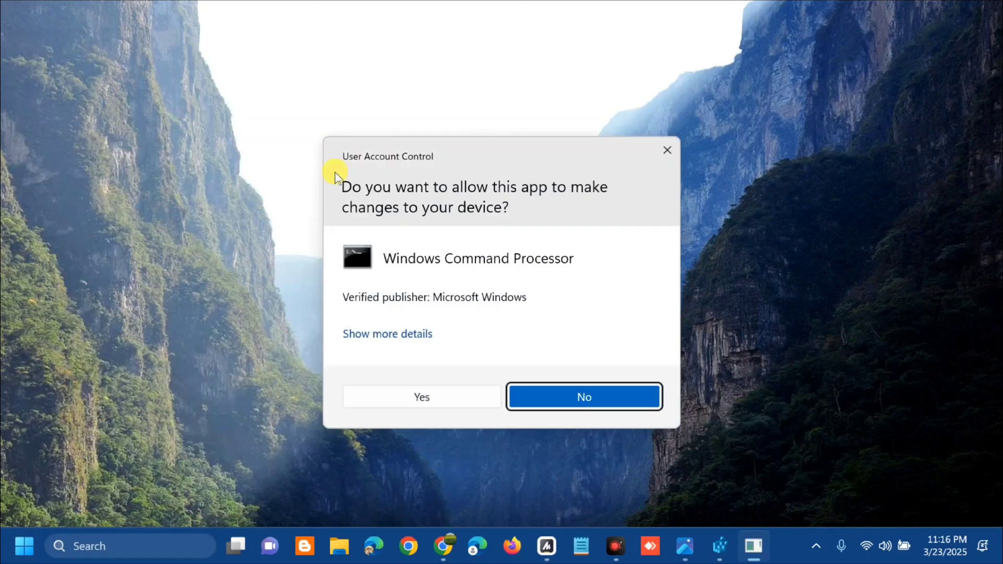
left_click(431, 396)
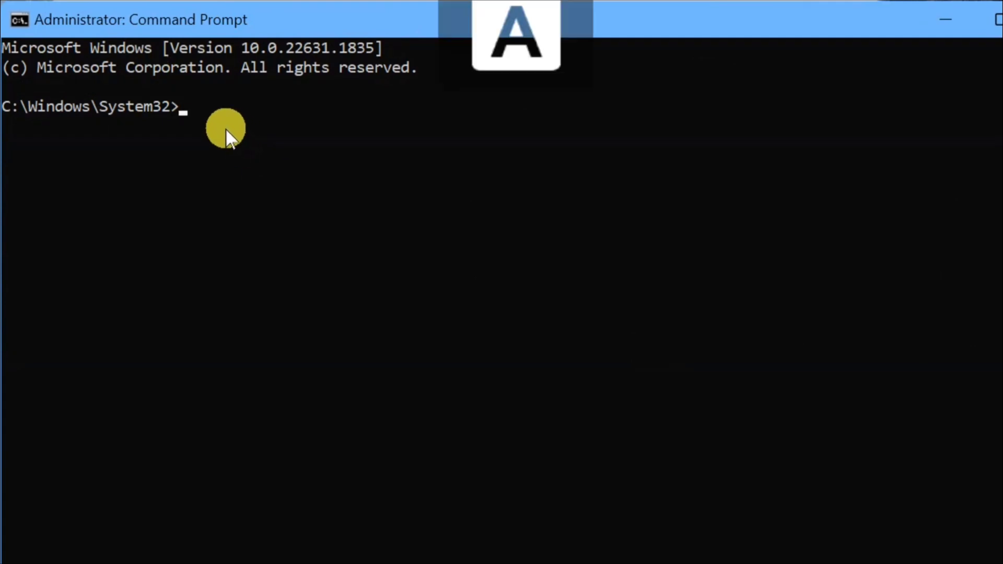
Step: Run sfc /scannow in the admin Command Prompt, then go to the power options to restart
type("sf")
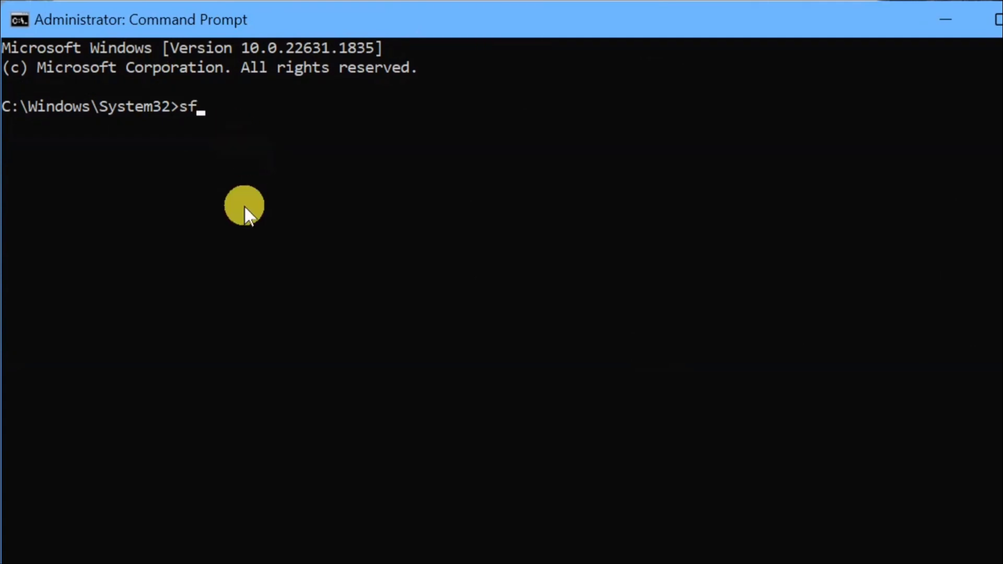
type("c /scannow")
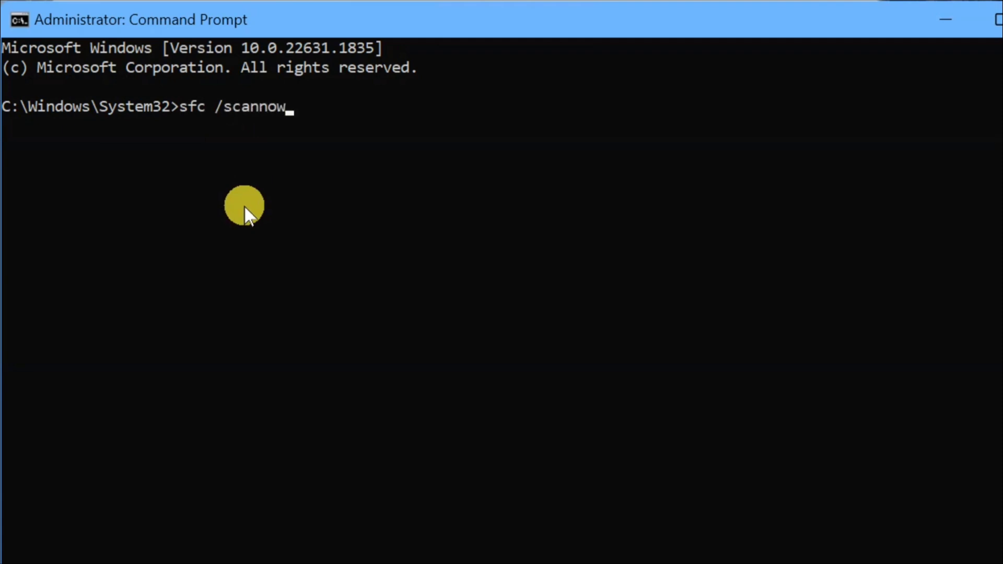
key("Return")
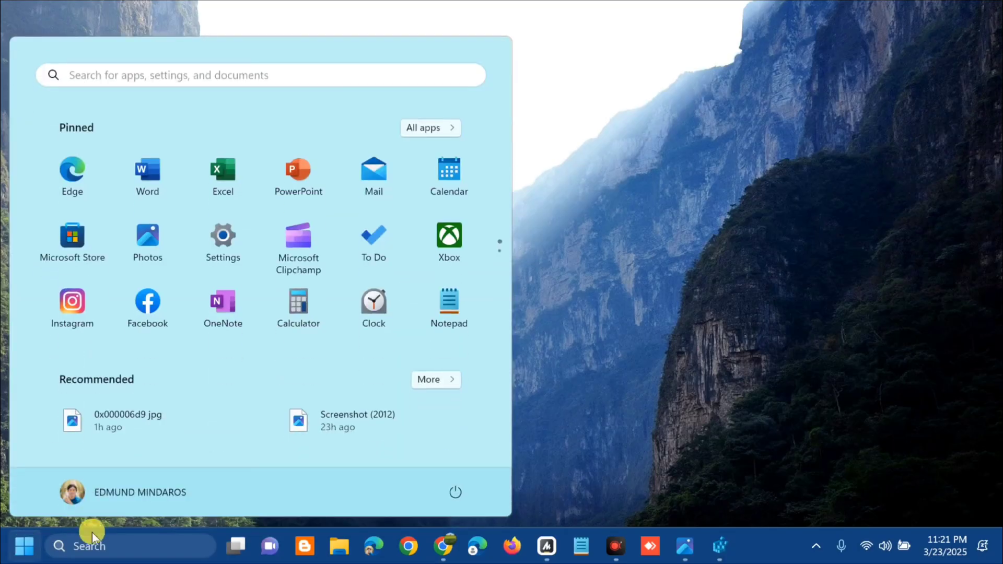
left_click(456, 493)
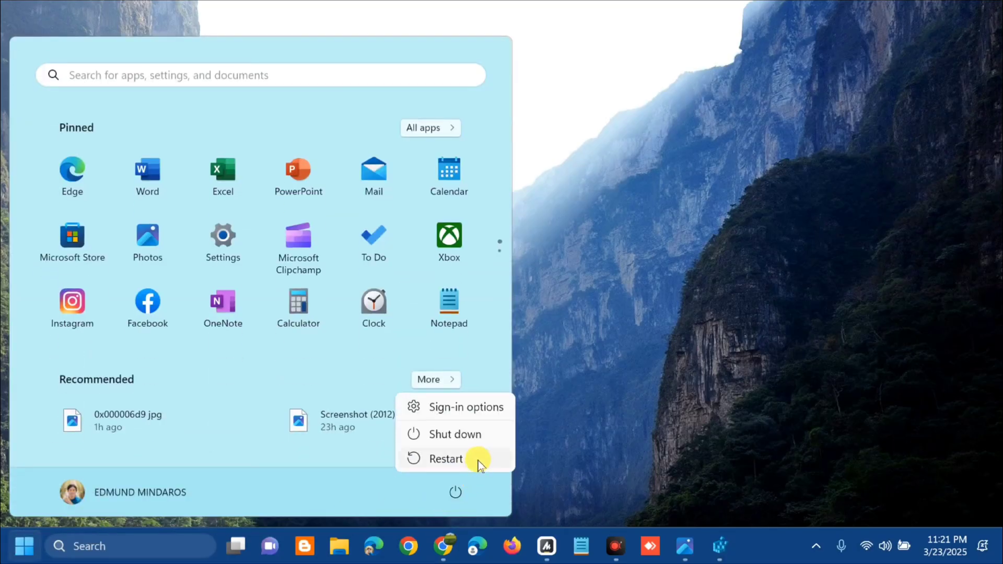
key("Escape")
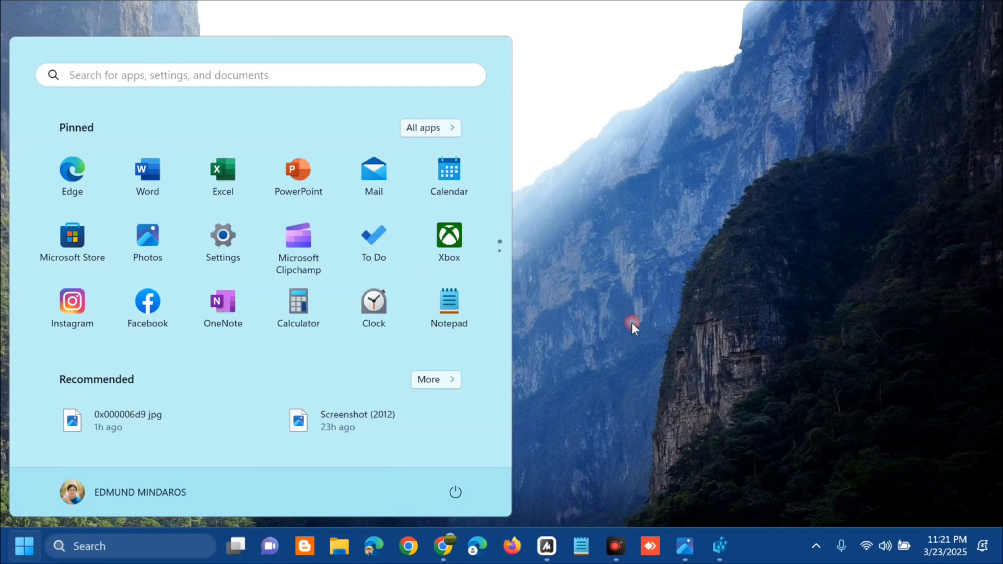
left_click(631, 324)
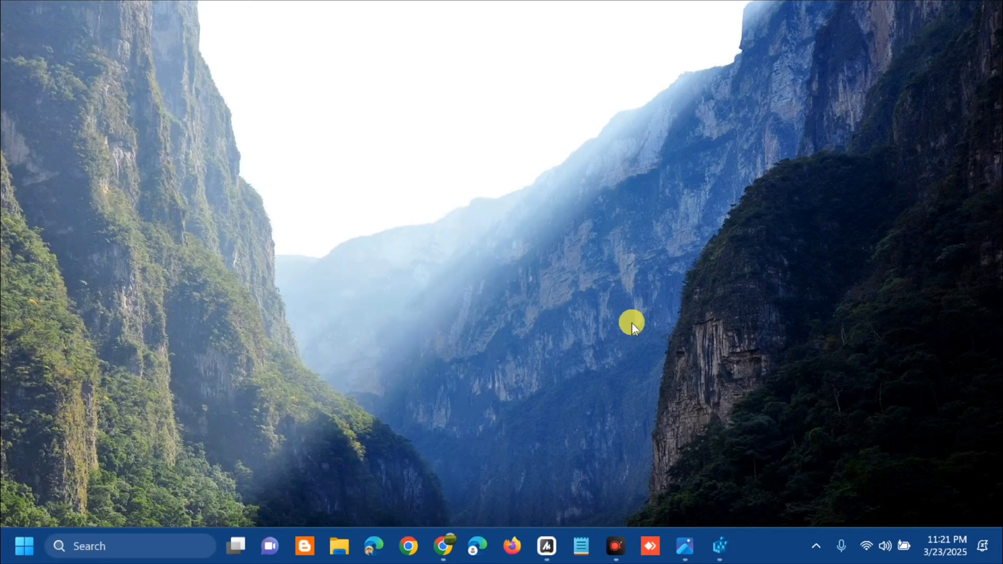